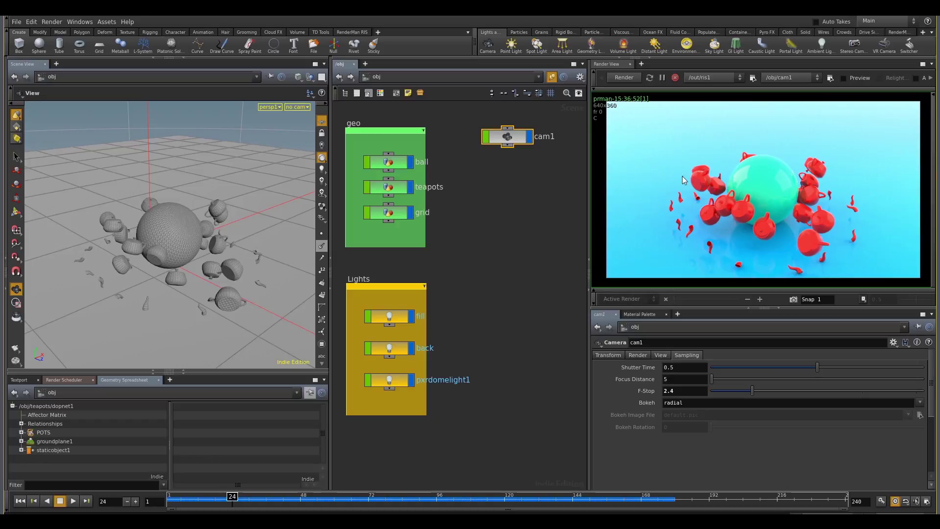
Enter the risnet1 shader network under shop and pan to show all its shader nodes.
click(379, 77)
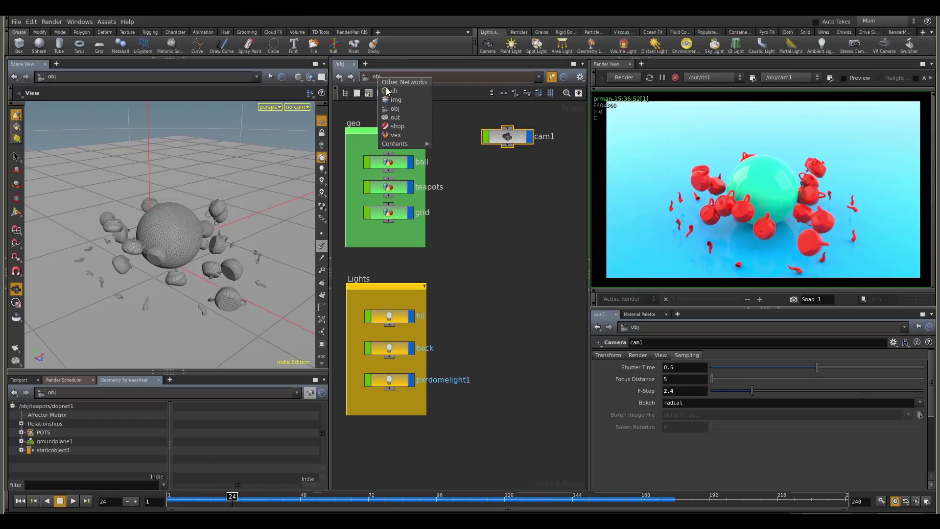
click(401, 125)
double_click(403, 175)
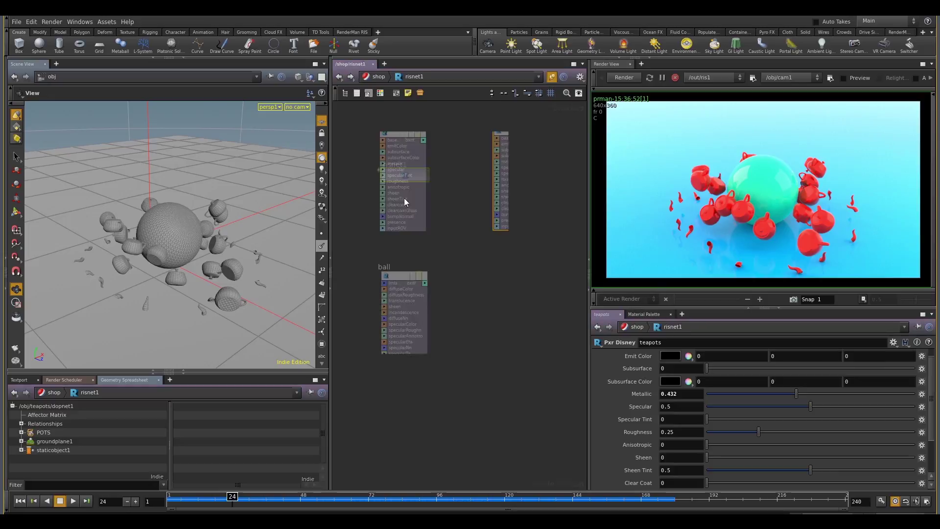
right_click(420, 161)
mouse_move(431, 167)
middle_down()
mouse_move(438, 155)
mouse_move(428, 183)
middle_up()
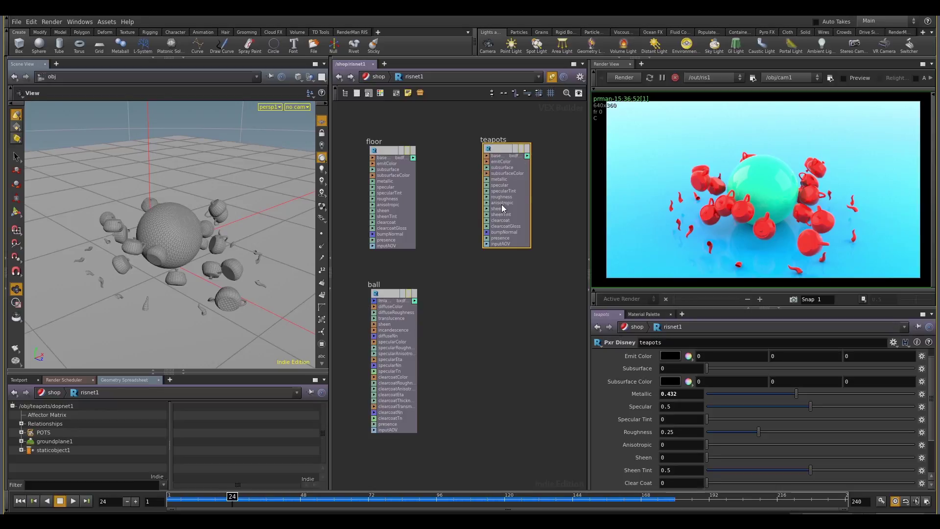
Shift the teapots and ball shaders to free space, and start a connection from ball's diffuseColor.
mouse_move(493, 150)
mouse_down()
mouse_move(480, 176)
mouse_move(484, 154)
mouse_up()
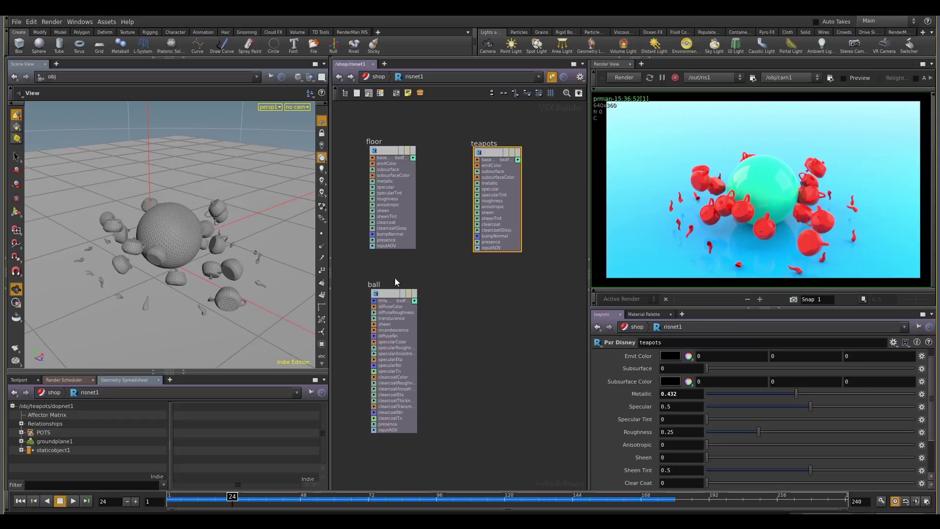
click(391, 293)
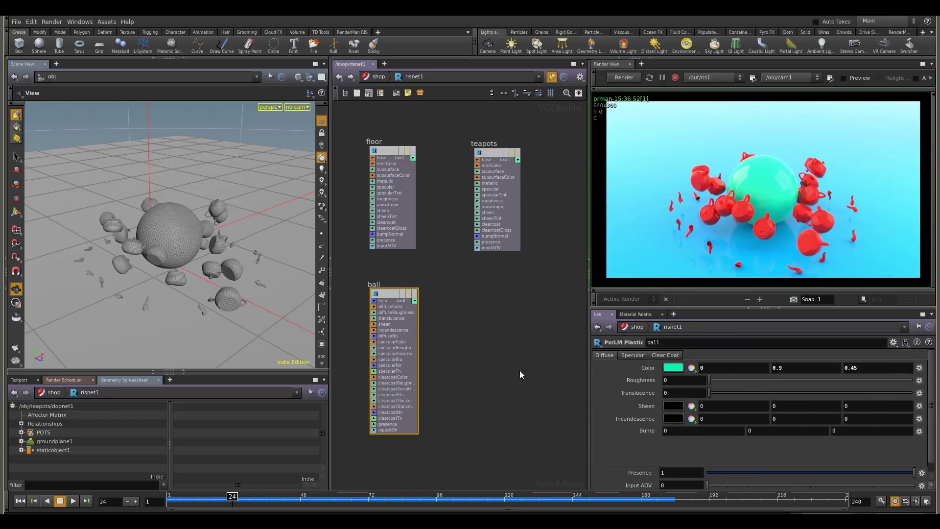
drag(391, 293, 459, 303)
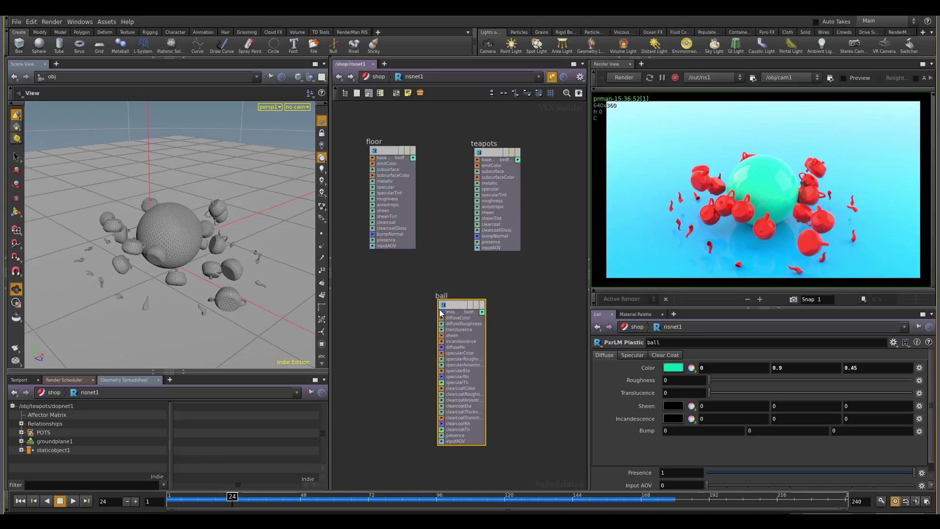
click(440, 319)
Create a Pxr Texture node left of the ball shader, wired into its diffuseColor.
key(Tab)
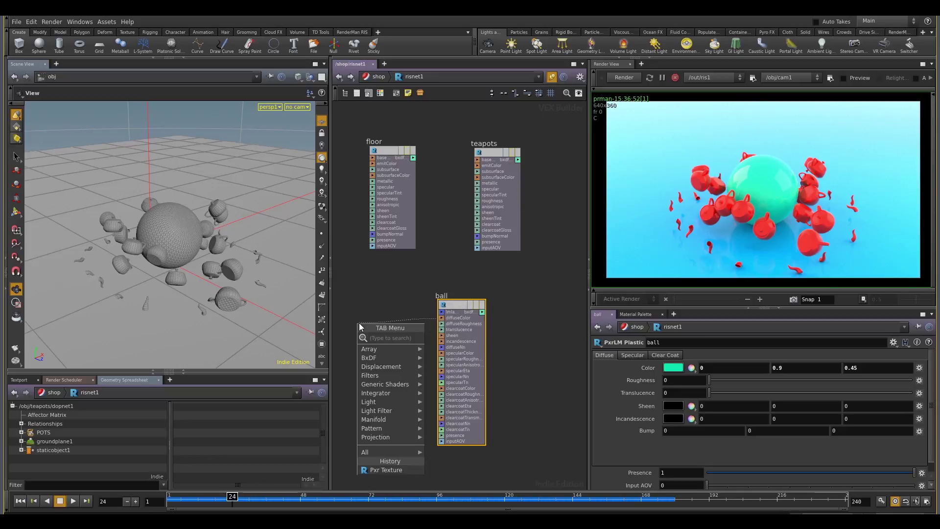
click(384, 469)
click(363, 350)
drag(366, 313, 374, 306)
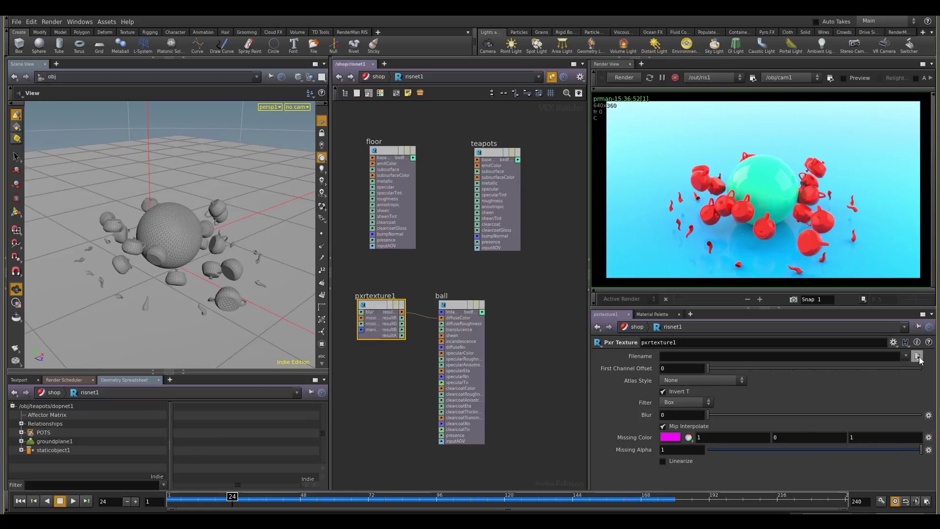
Set pxrtexture1's Filename to textures/ball_texture.png from the RenderManTutorial folder.
click(917, 357)
drag(599, 249, 493, 227)
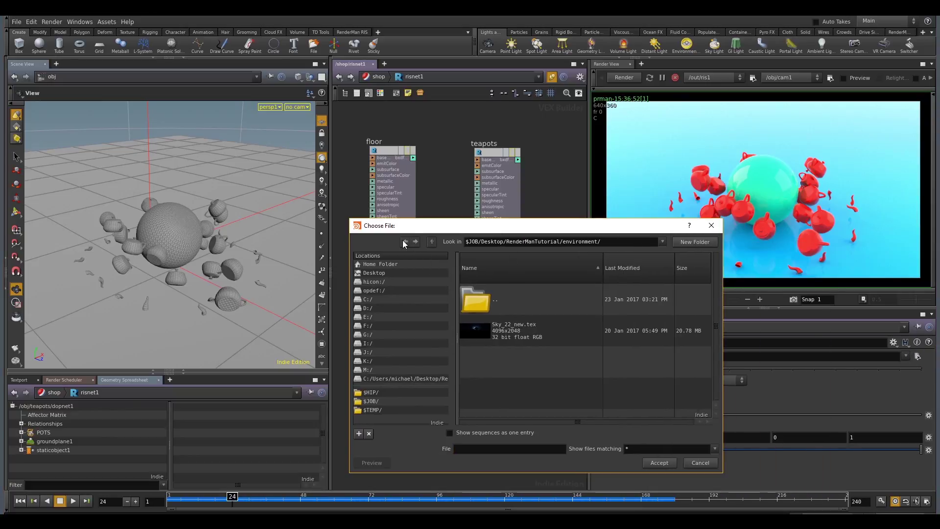
click(404, 241)
double_click(557, 336)
click(516, 332)
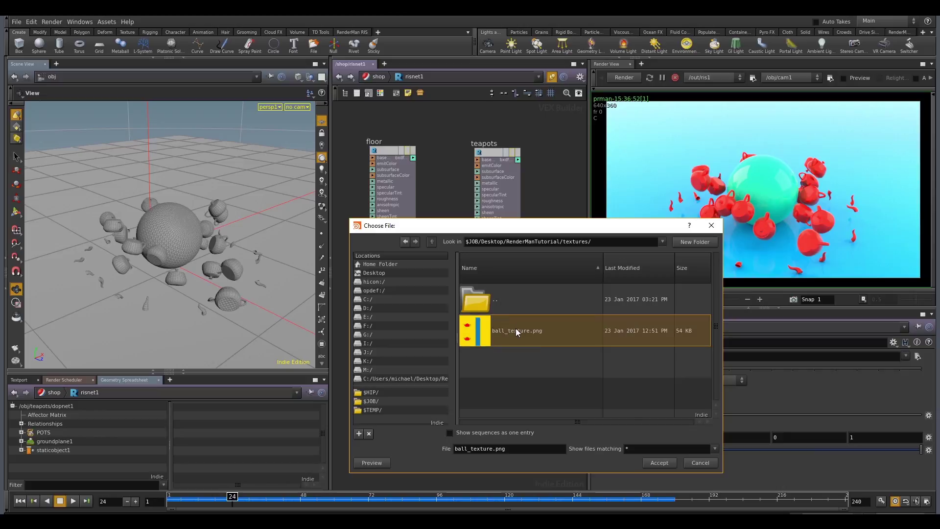
click(660, 462)
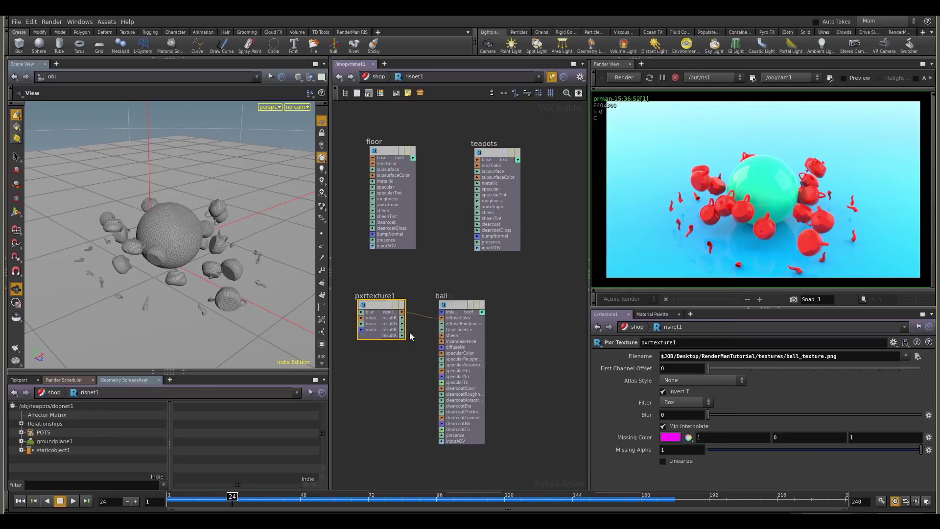
Re-render the scene, which shows a magenta ball, and reposition the floor shader node.
click(622, 78)
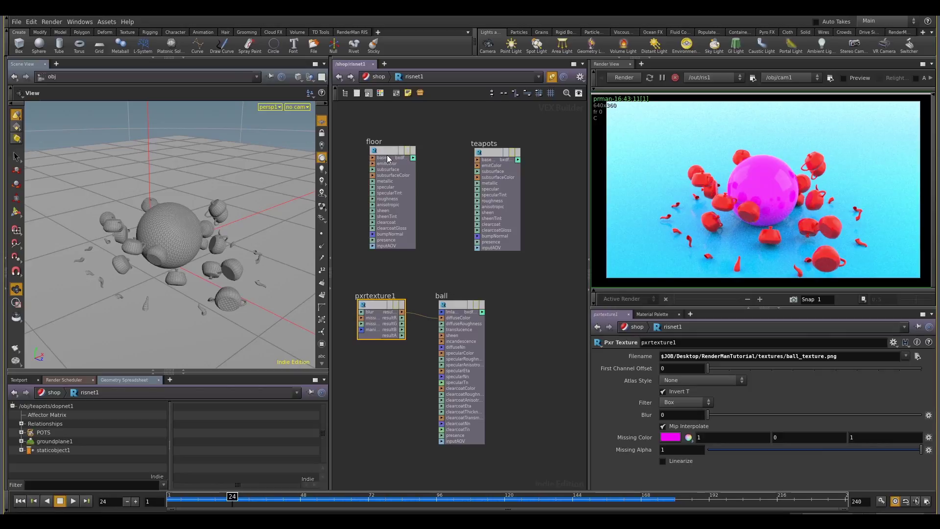
drag(386, 152, 384, 175)
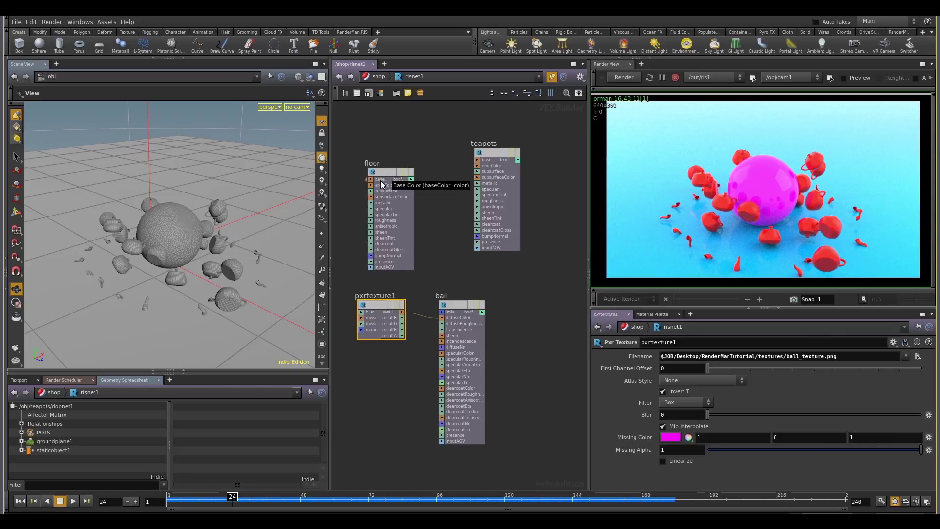
drag(383, 172, 374, 154)
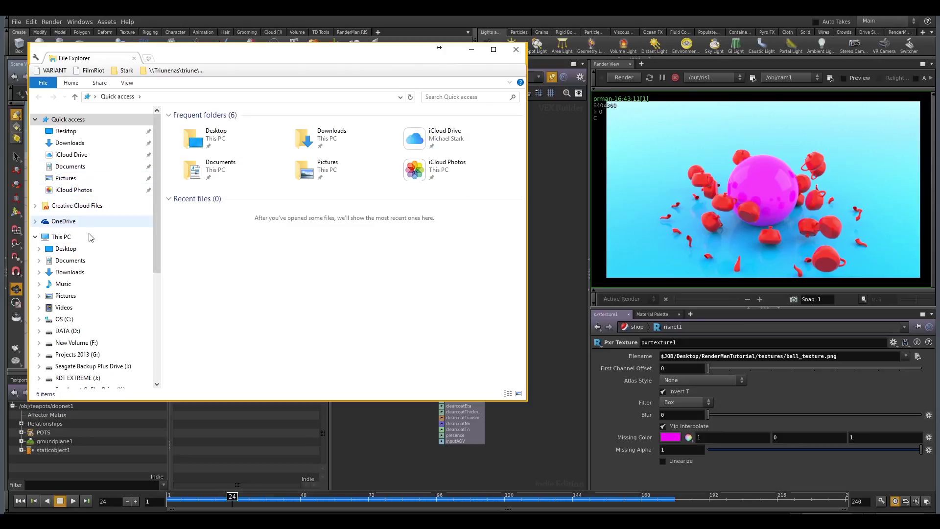
Browse to C:\Program Files\Pixar\RenderManProServer-21.2\bin and select txmake.exe.
click(368, 121)
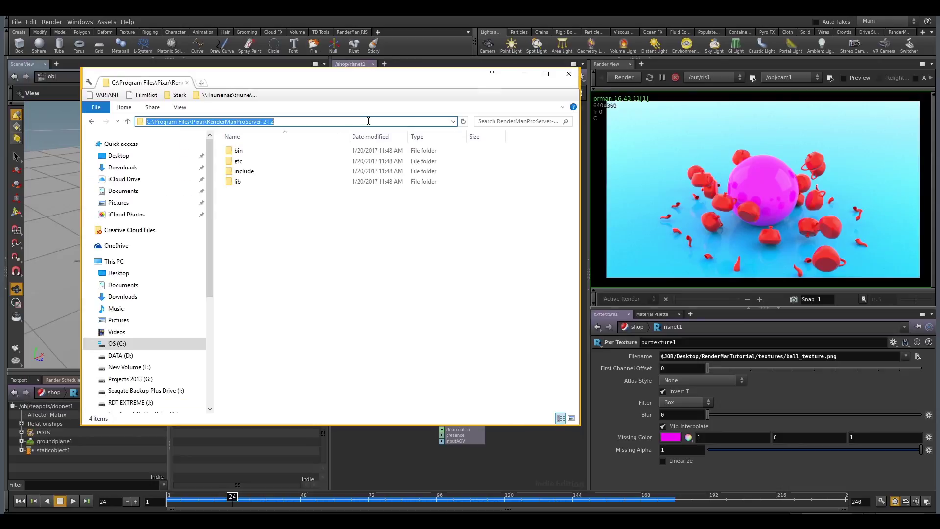
click(359, 122)
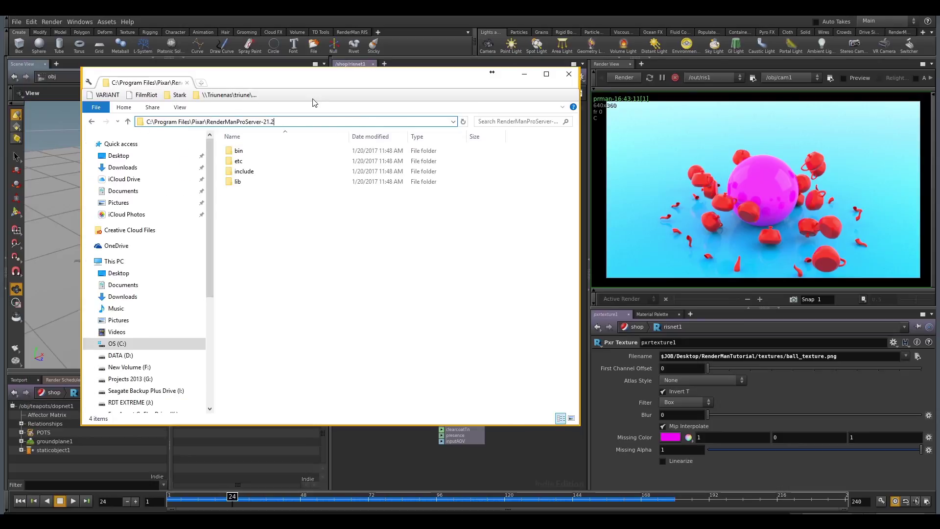
double_click(275, 151)
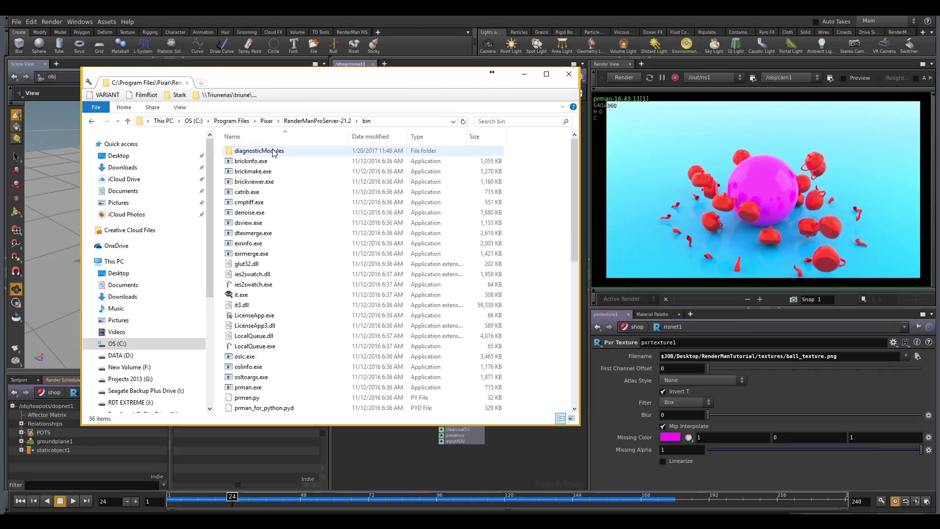
scroll(285, 250, down, 10)
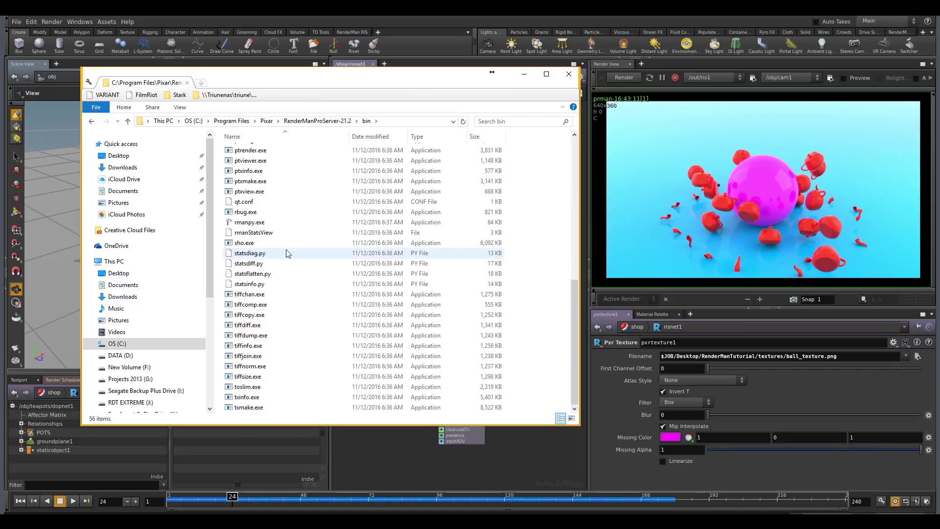
click(252, 408)
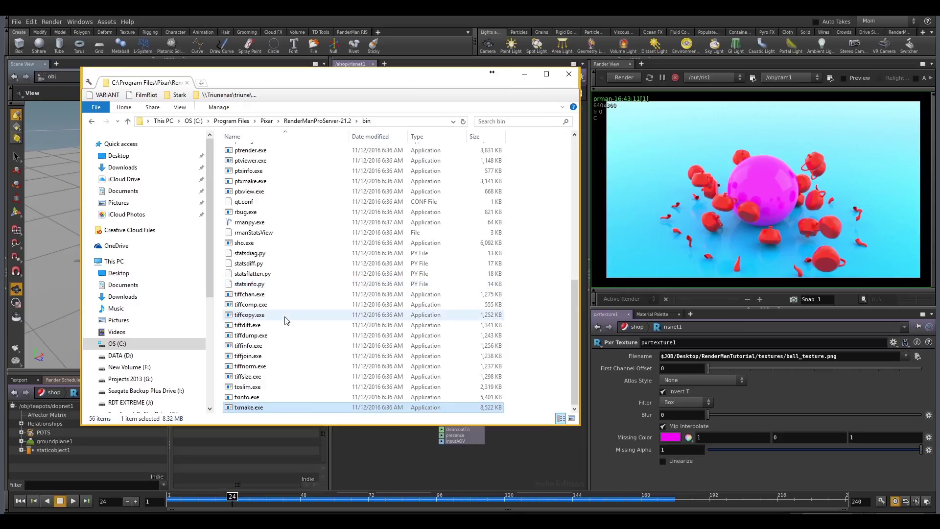
Open a cmd console and run txmake.exe by full path to show its usage help.
key(super+r)
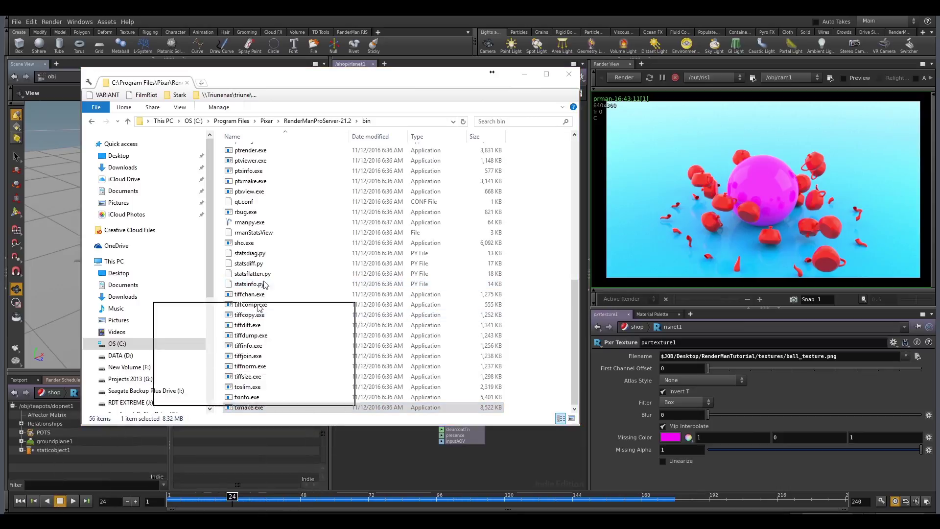
text(cmd)
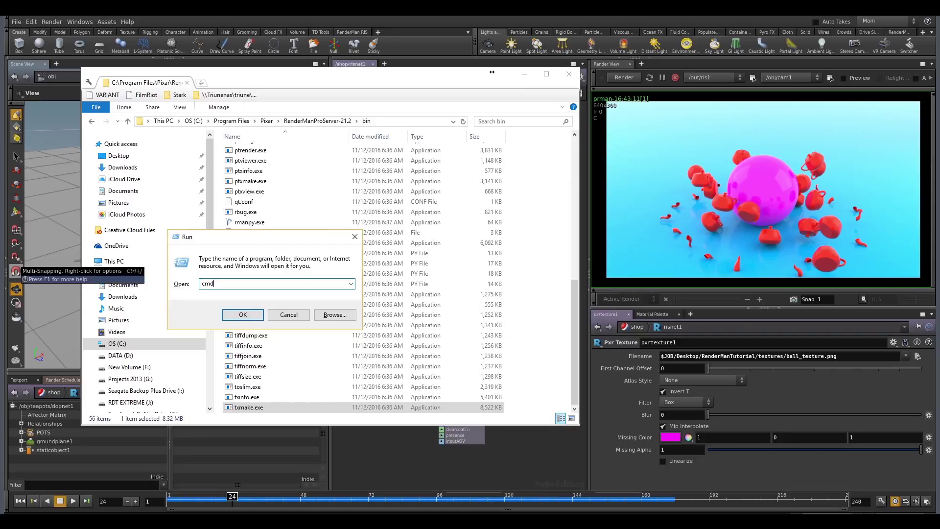
key(Return)
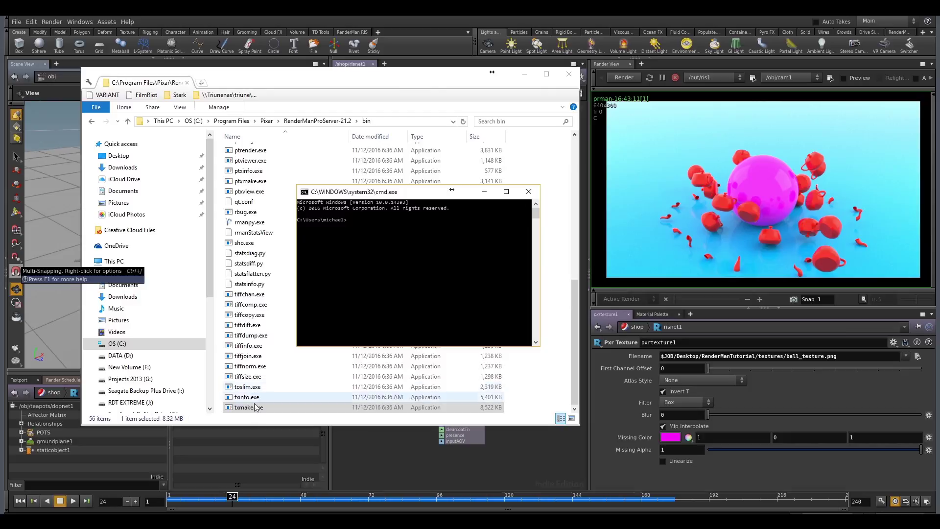
drag(254, 407, 364, 226)
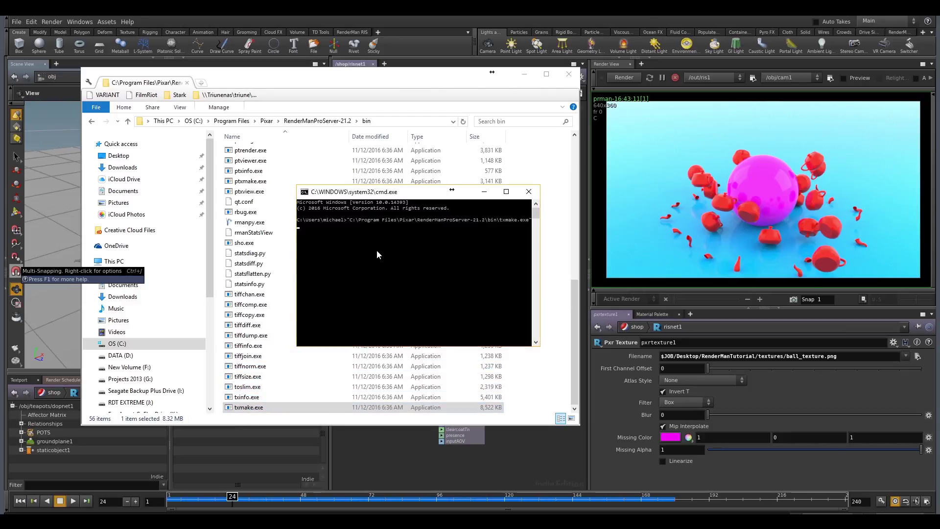
key(Return)
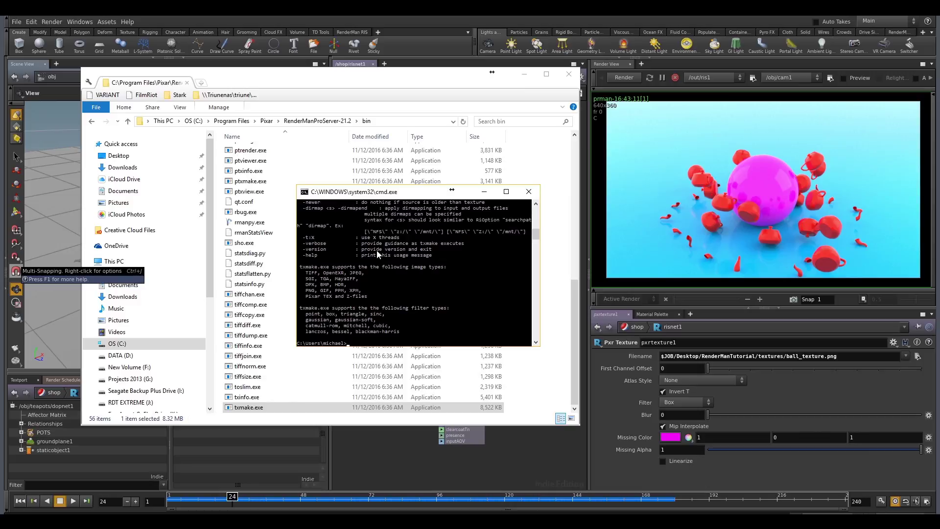
Enlarge and reposition the console window, and minimize File Explorer.
drag(372, 185, 371, 100)
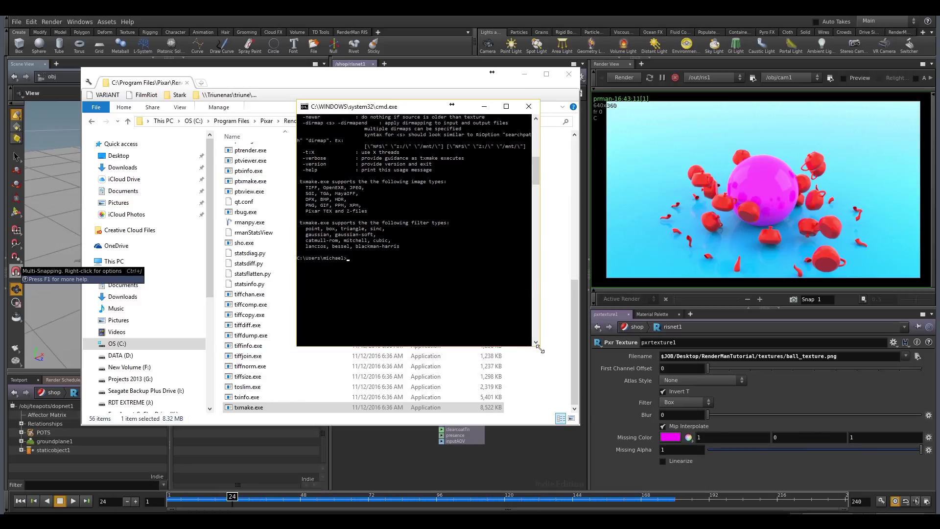
drag(538, 346, 593, 409)
drag(443, 108, 375, 137)
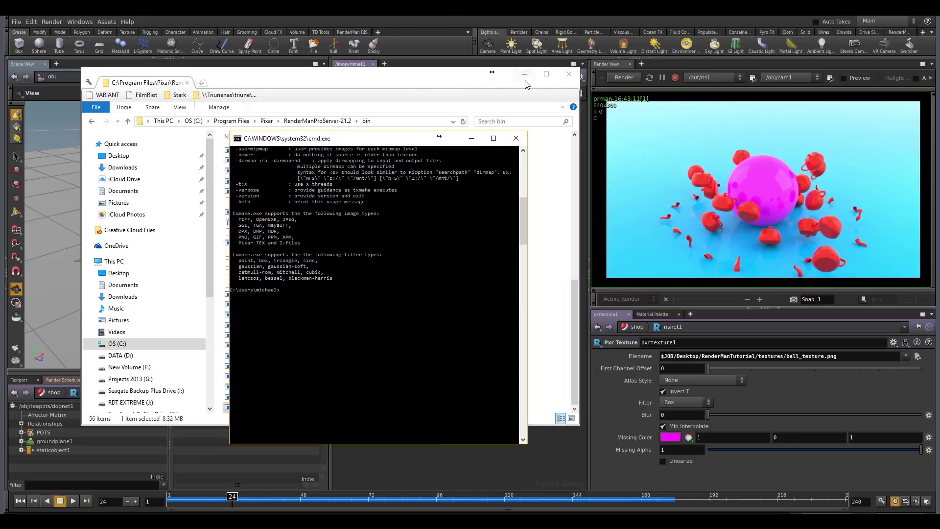
click(523, 74)
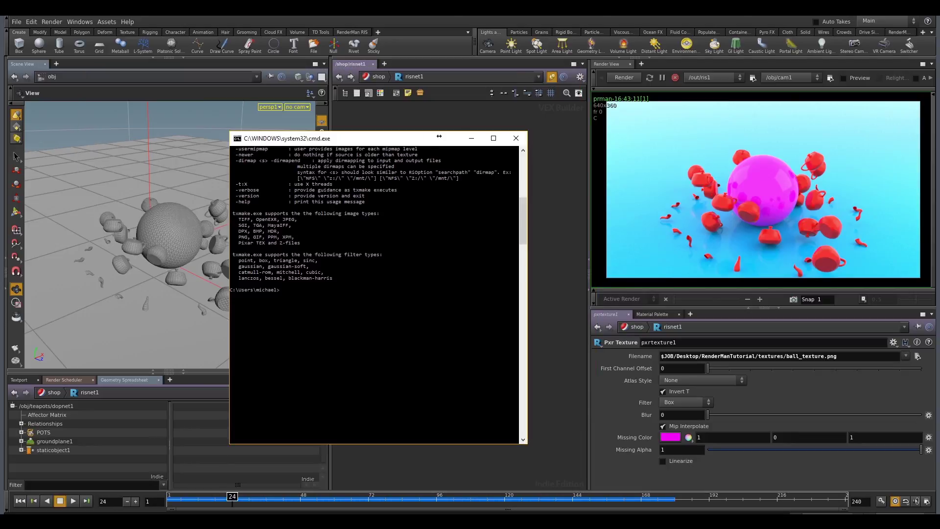
Put txmake.exe's full path on the command line from the bin folder window.
key(alt+Tab)
drag(304, 78, 652, 79)
click(600, 408)
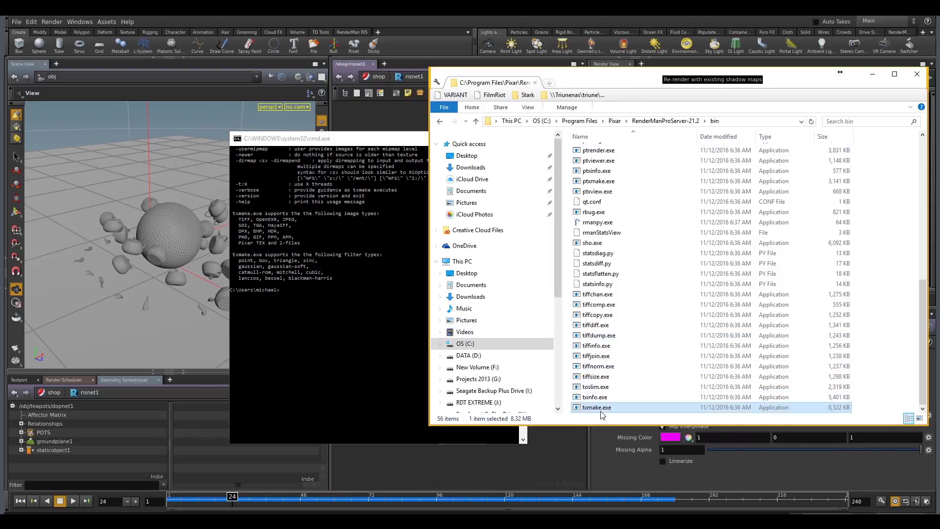
drag(604, 411, 322, 294)
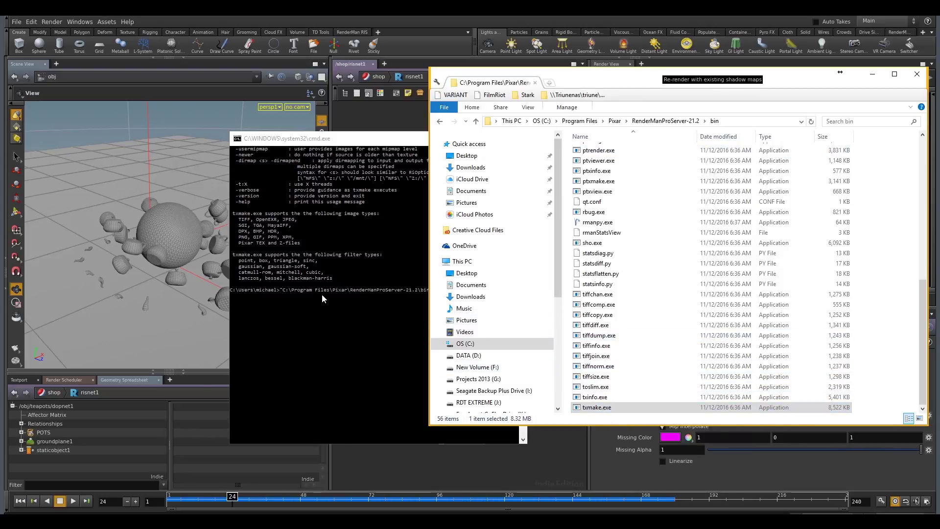
drag(362, 139, 262, 133)
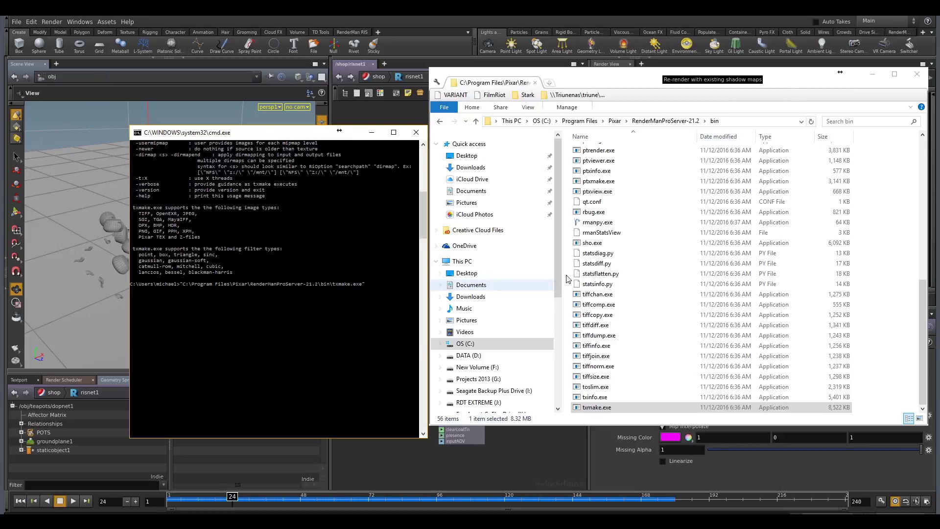
Add Desktop/RenderManTutorial/textures/ball_texture.png as both the input and output file paths.
click(467, 155)
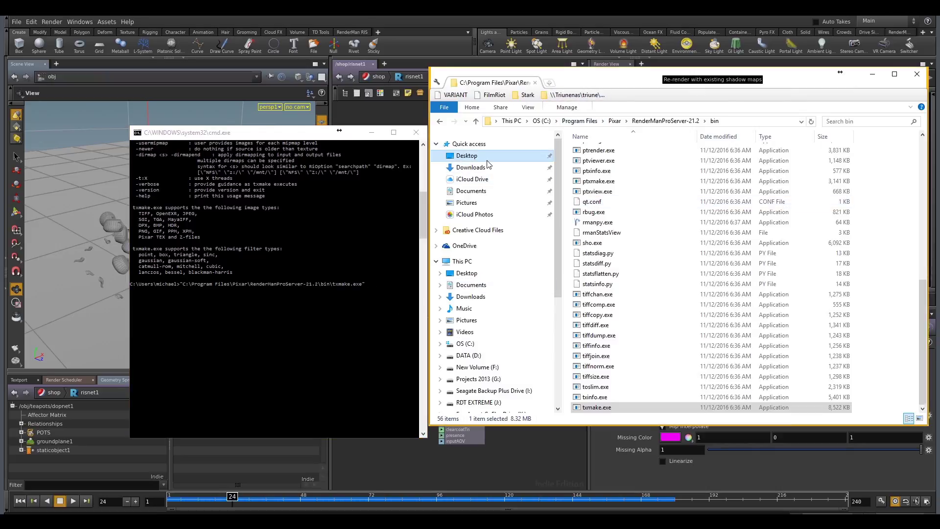
click(621, 151)
double_click(621, 154)
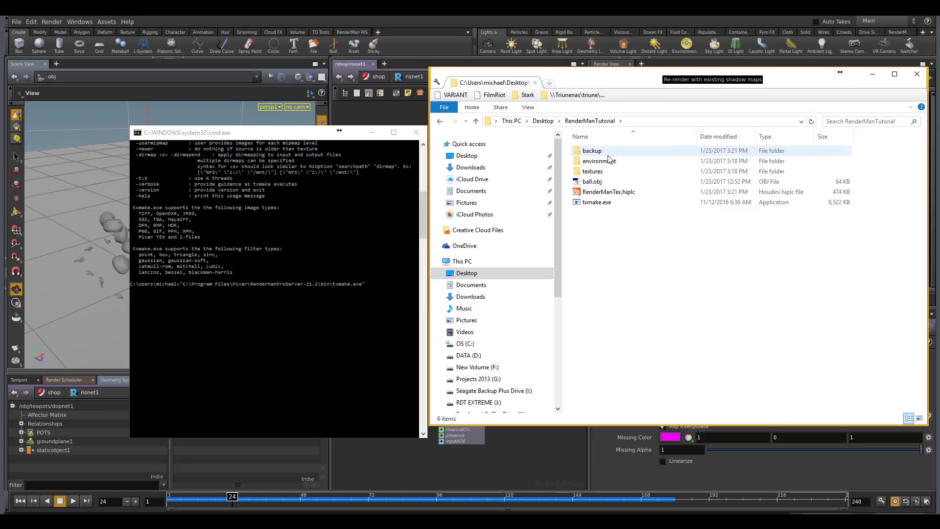
double_click(594, 172)
drag(596, 166, 381, 286)
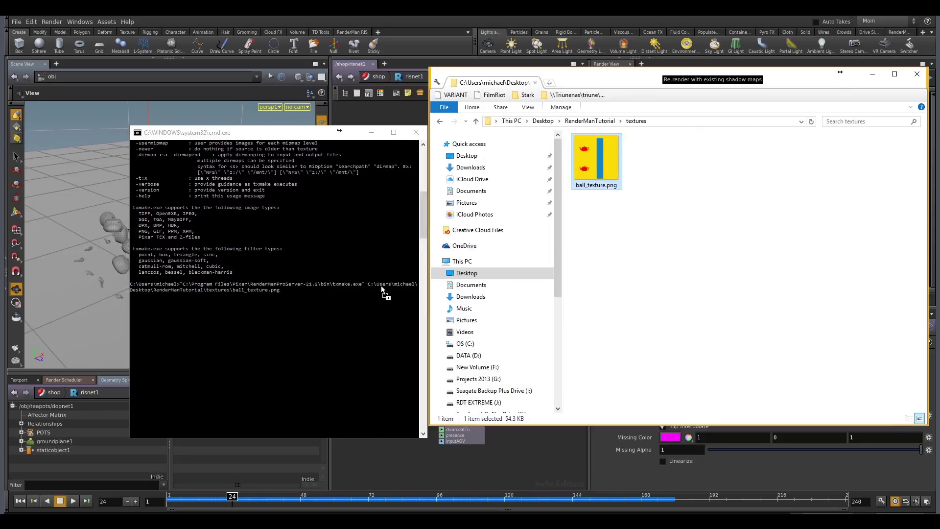
click(304, 291)
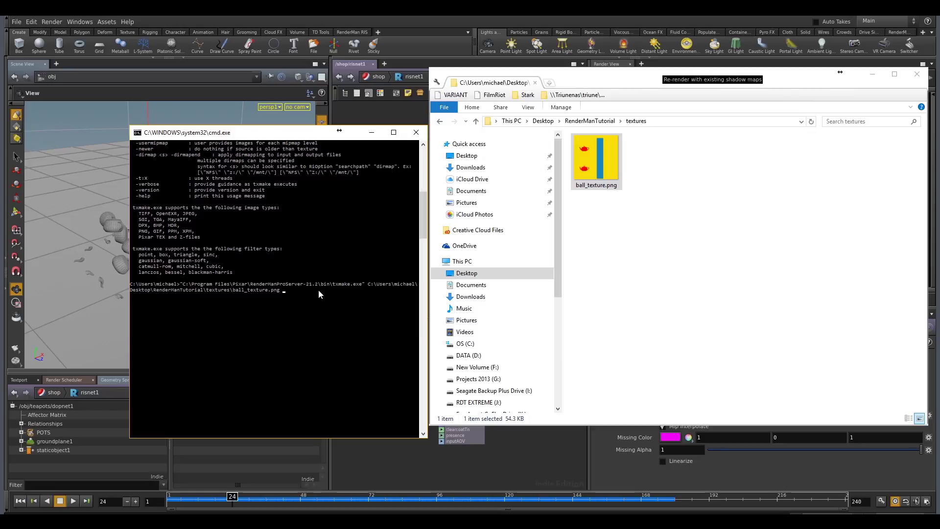
drag(594, 164, 311, 295)
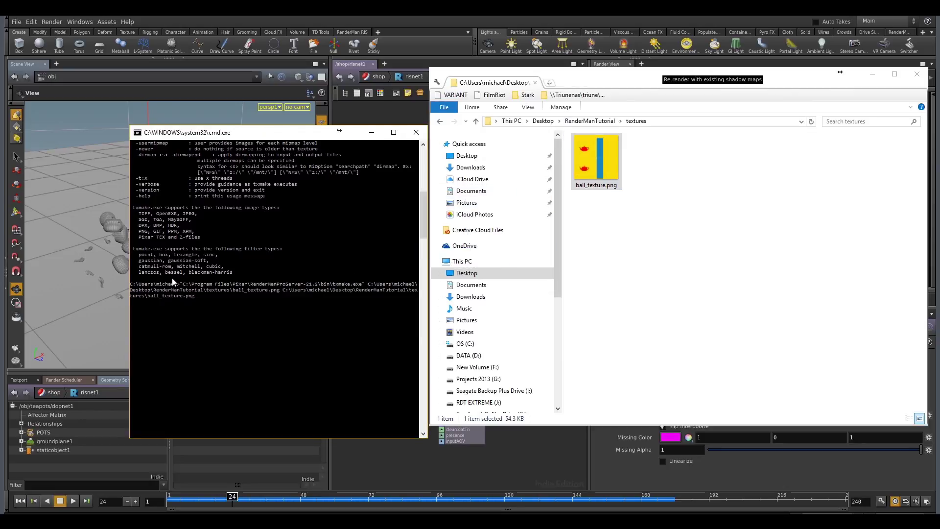
Change the output to ball_texture_tex.tex, run the conversion, and hide cmd and Explorer.
key(BackSpace)
text(_tex.tex)
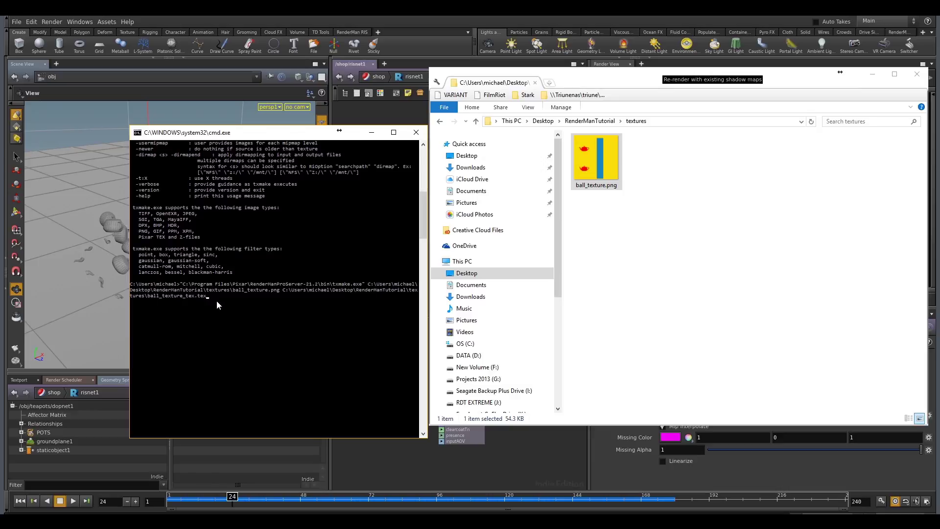
key(Return)
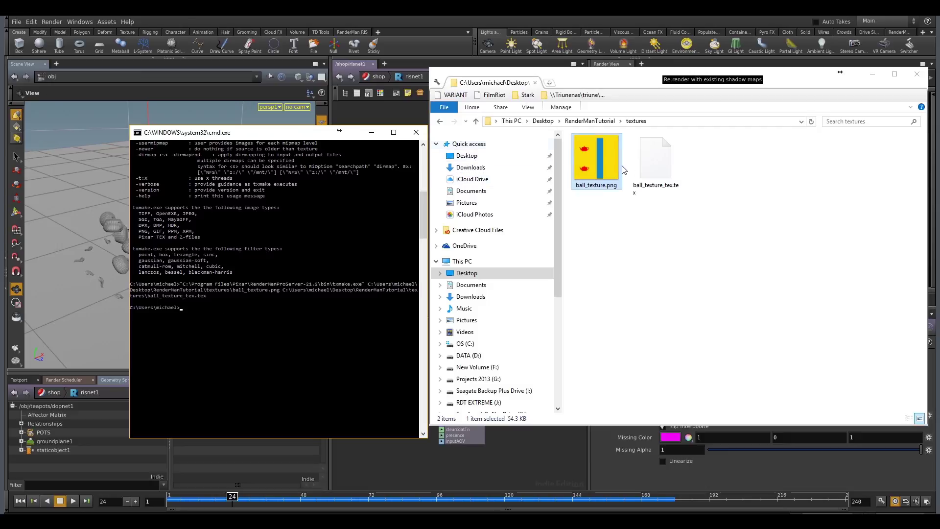
click(660, 173)
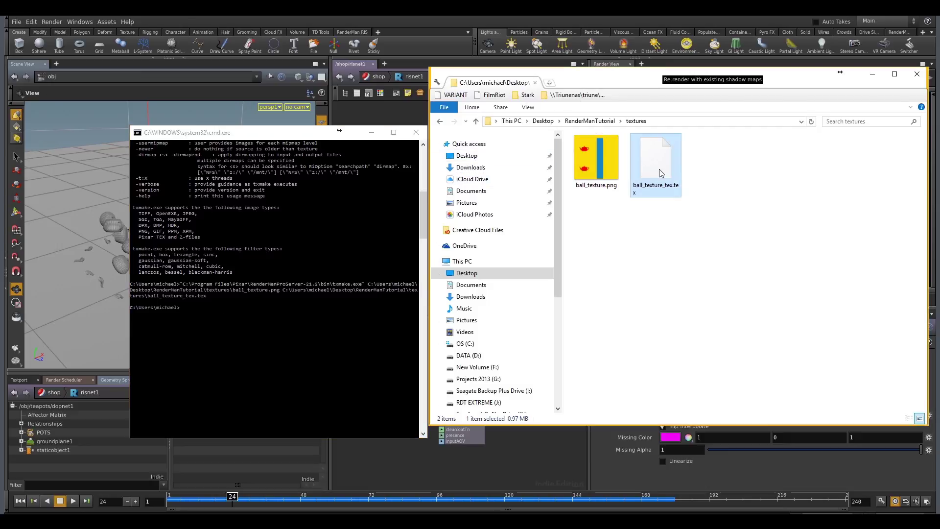
click(371, 133)
click(871, 74)
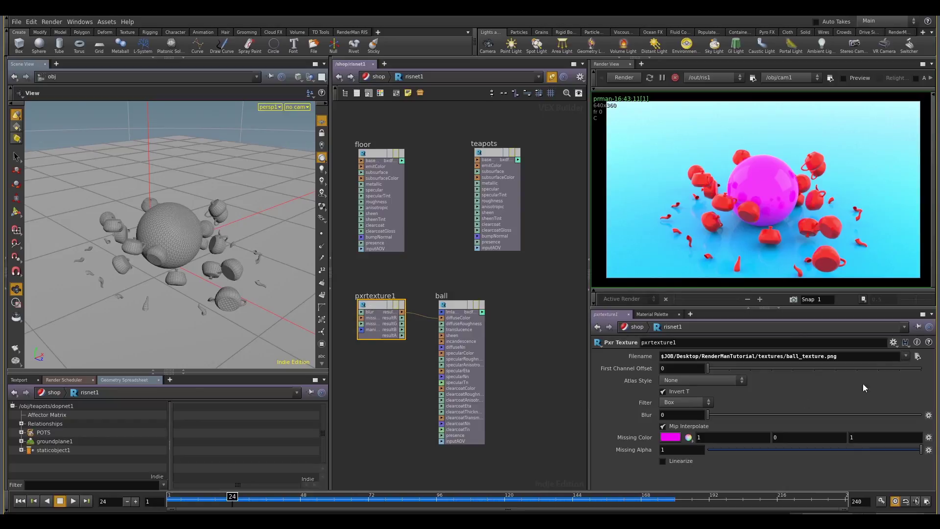
Load ball_texture_tex.tex with Linearize on, re-render the yellow textured ball, then return to /obj.
click(917, 357)
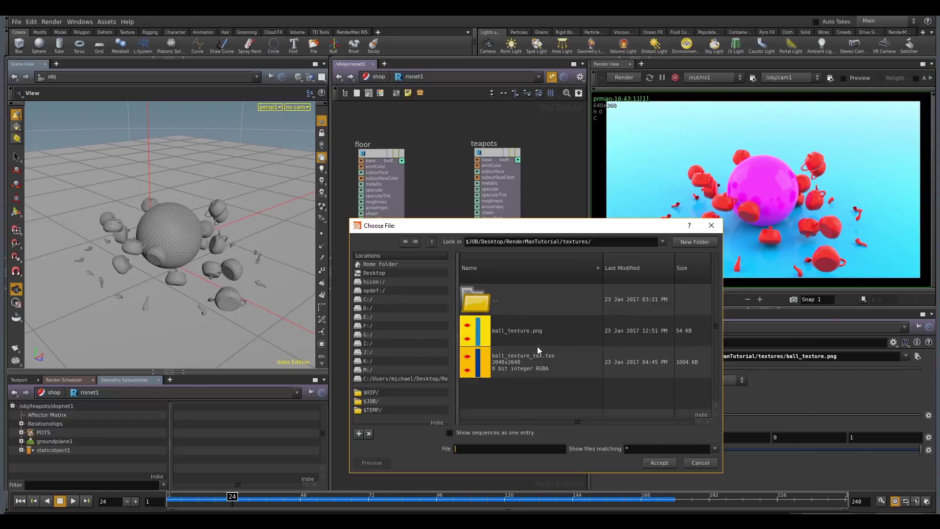
click(539, 365)
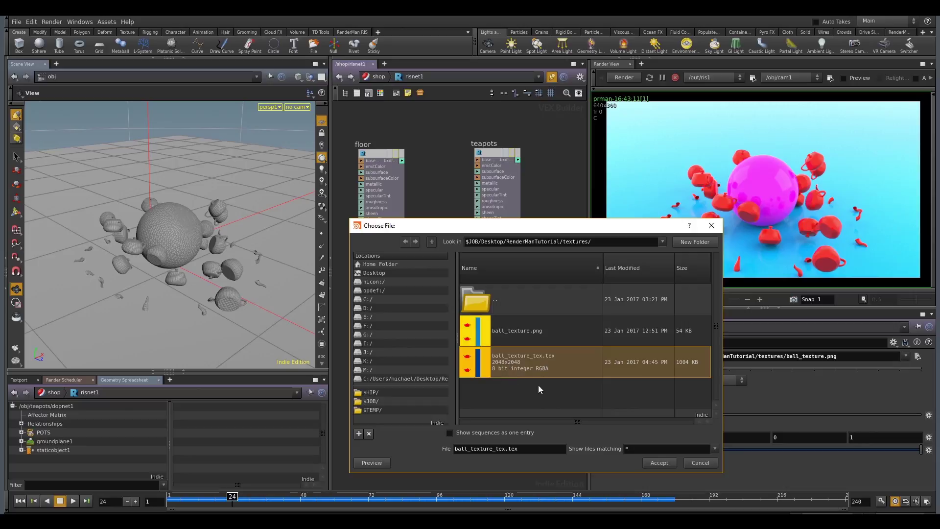
click(667, 466)
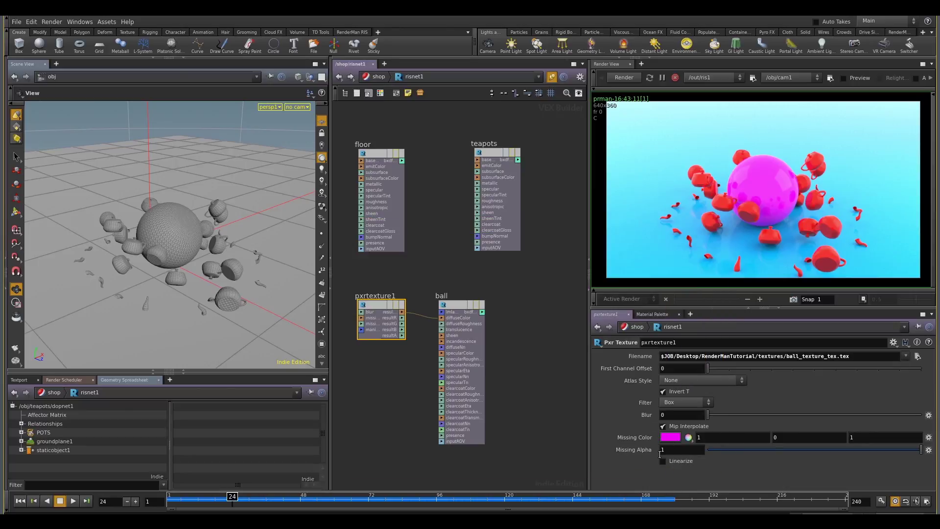
click(662, 461)
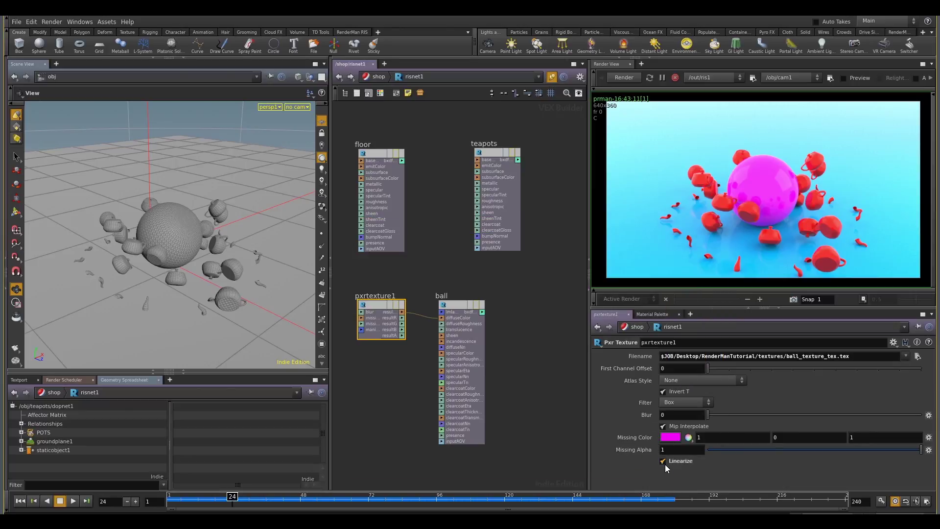
click(623, 79)
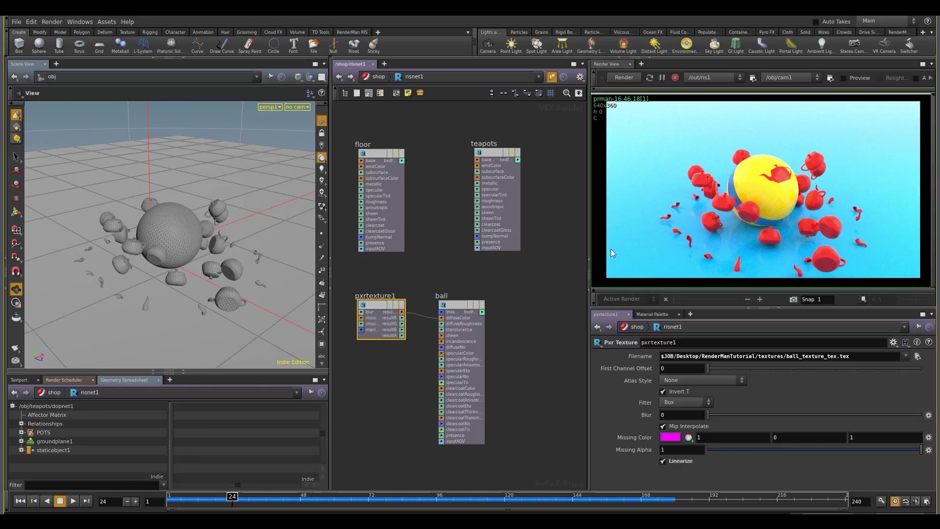
click(337, 76)
click(337, 77)
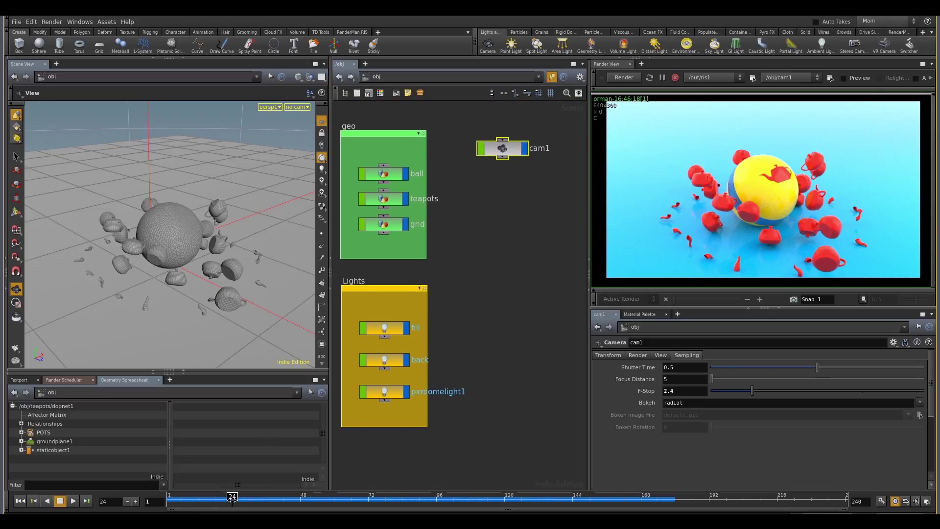
At about frame 34, set pxrdomelight1's Color Map to environment/Sky_22_new.tex and render.
drag(230, 505, 261, 504)
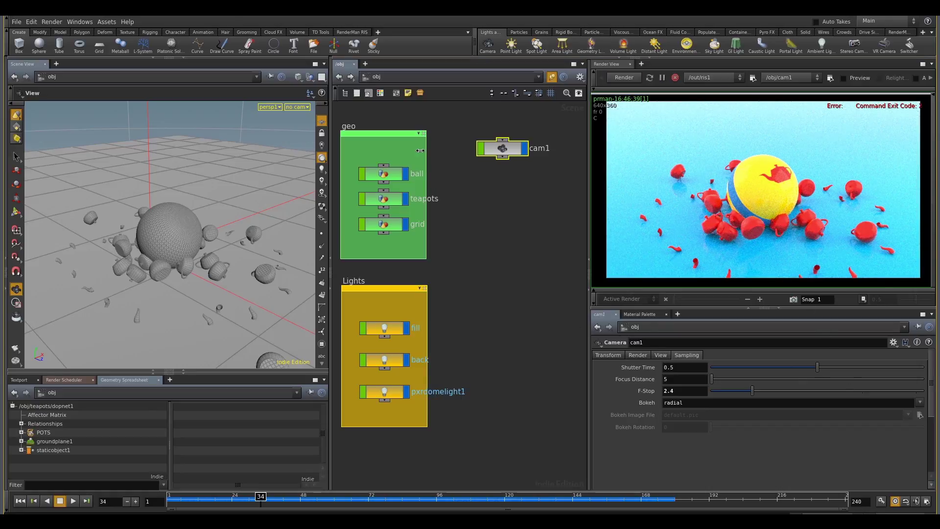
click(393, 387)
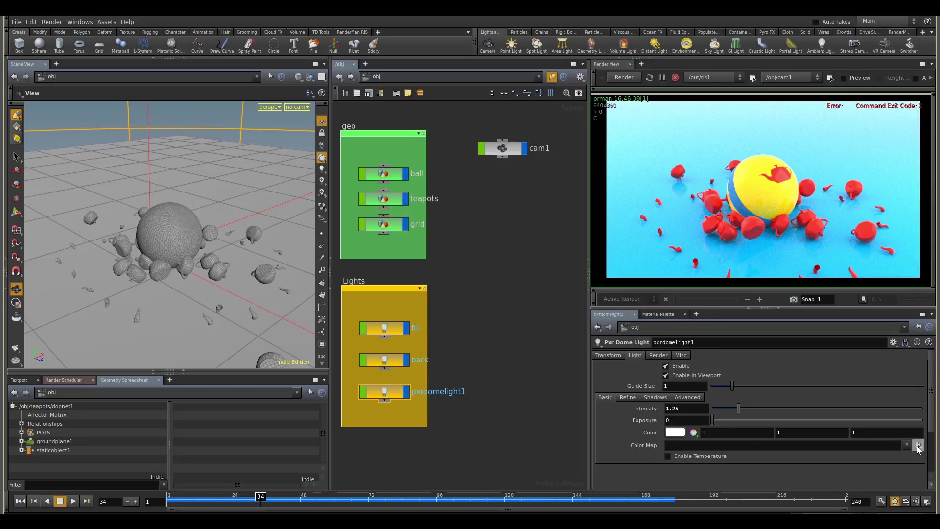
click(918, 445)
double_click(492, 304)
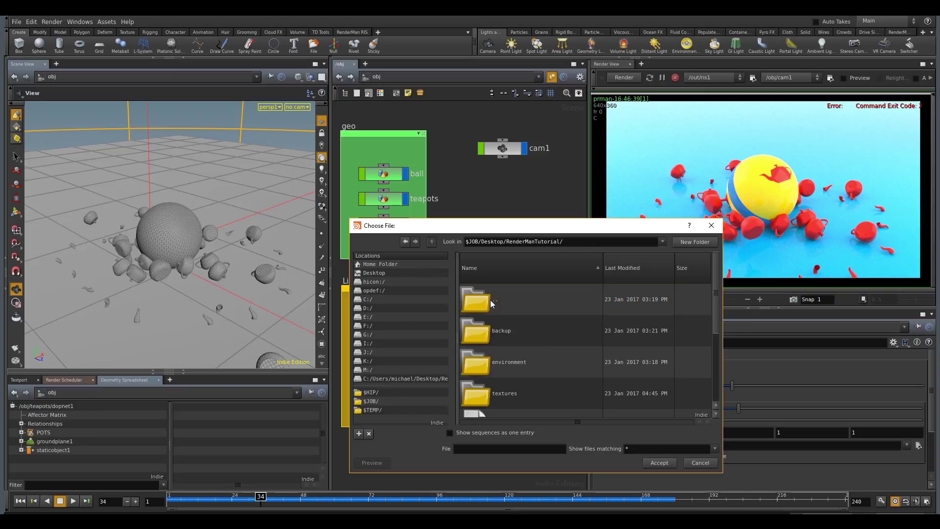
double_click(505, 361)
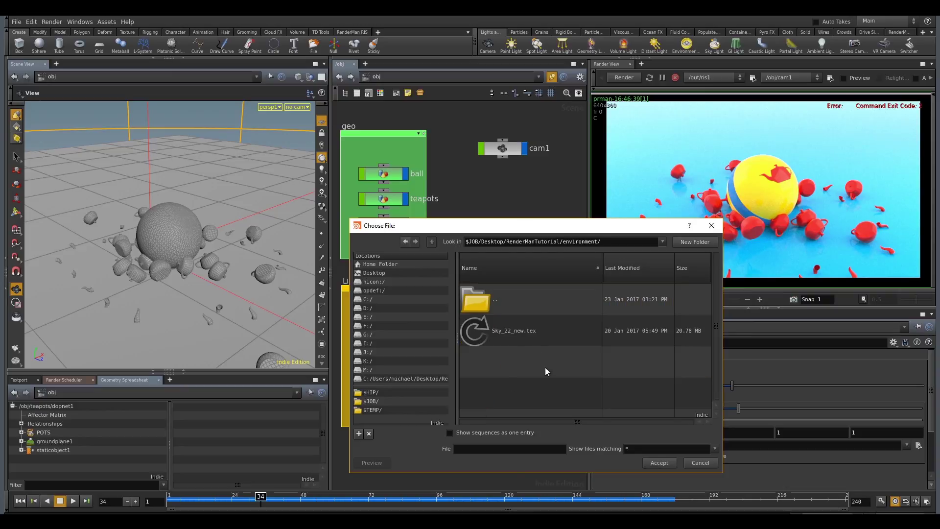
click(527, 334)
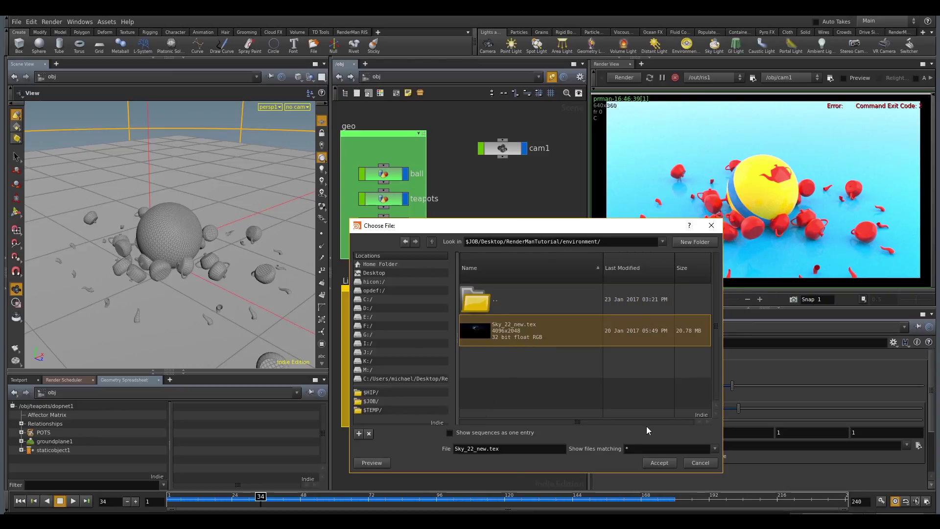
click(658, 463)
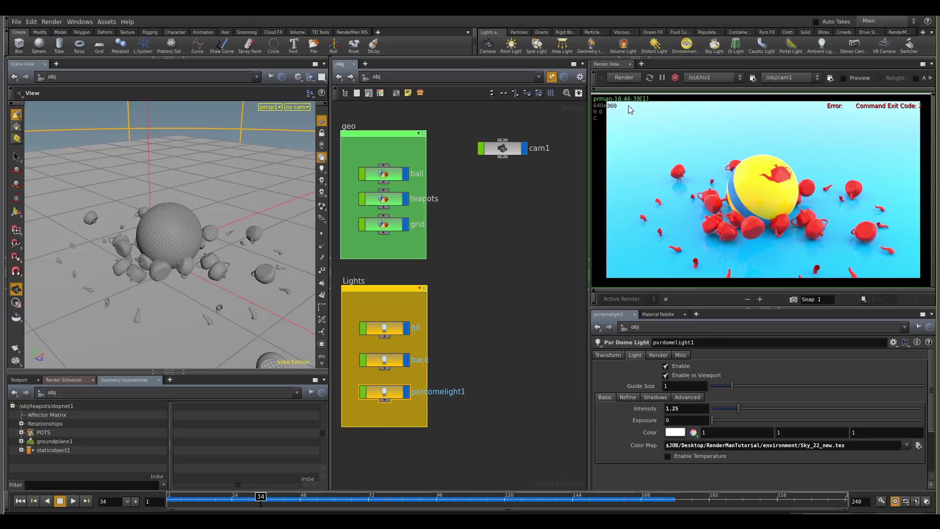
click(623, 78)
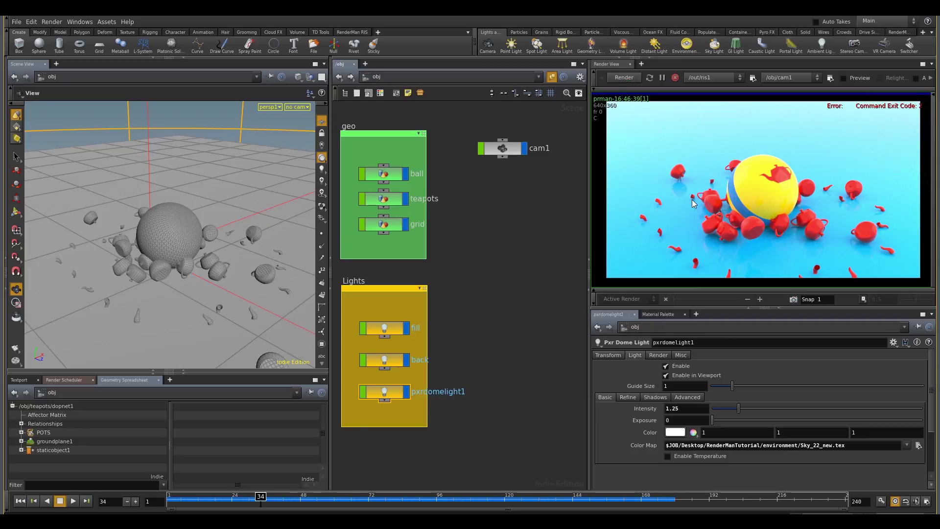